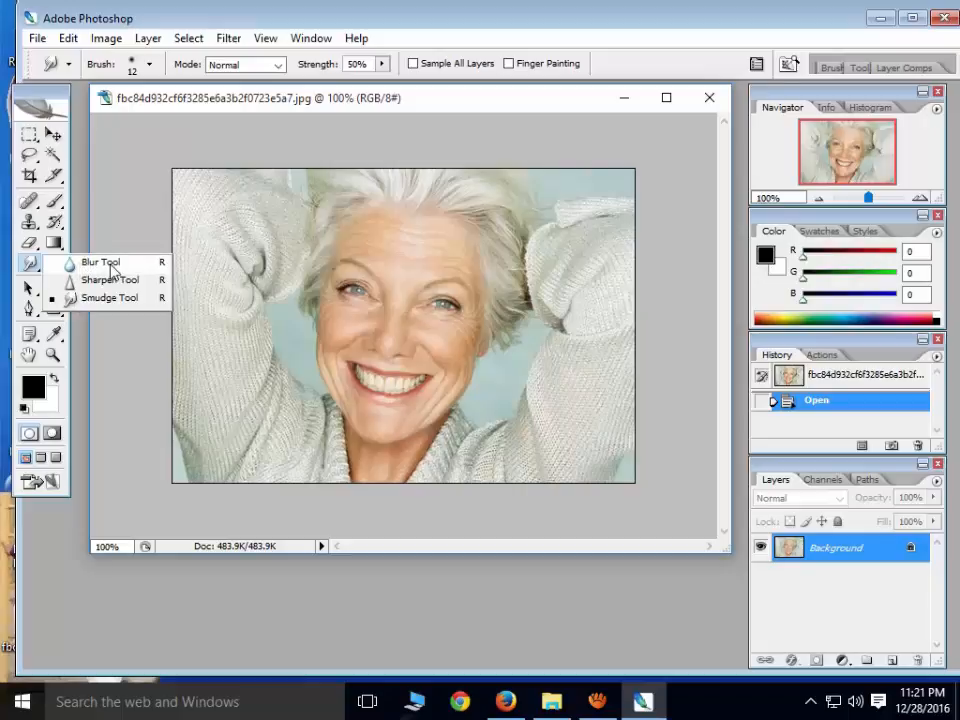
# Blur the wrinkles across the woman's forehead using the Blur tool with a 38 px brush
pyautogui.click(93, 264)
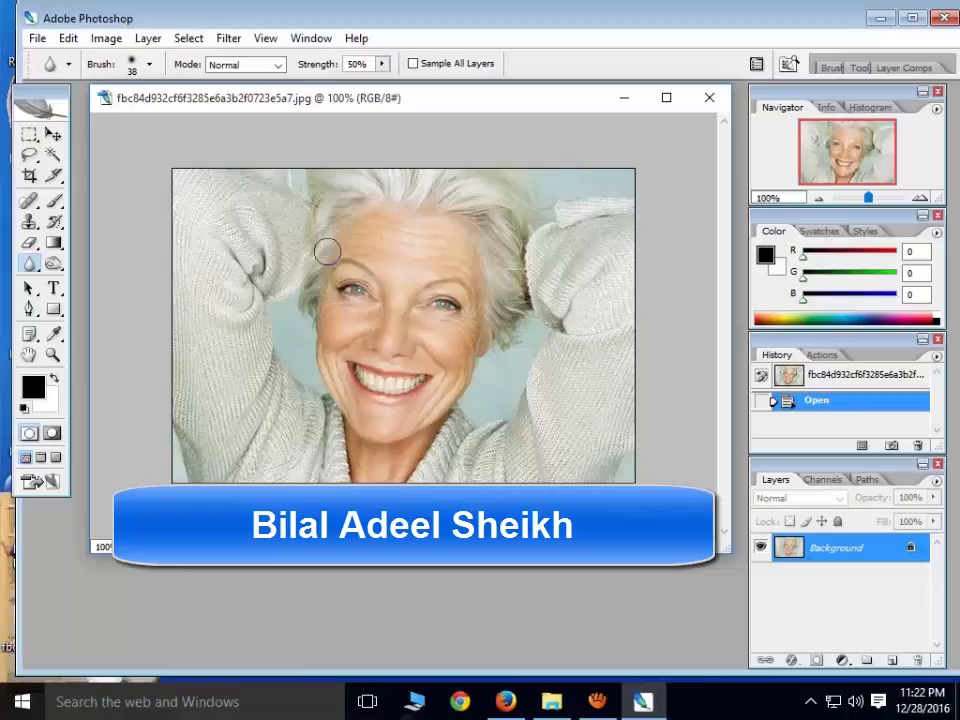
pyautogui.moveTo(440, 102)
pyautogui.mouseDown()
pyautogui.moveTo(446, 142)
pyautogui.moveTo(450, 132)
pyautogui.mouseUp()
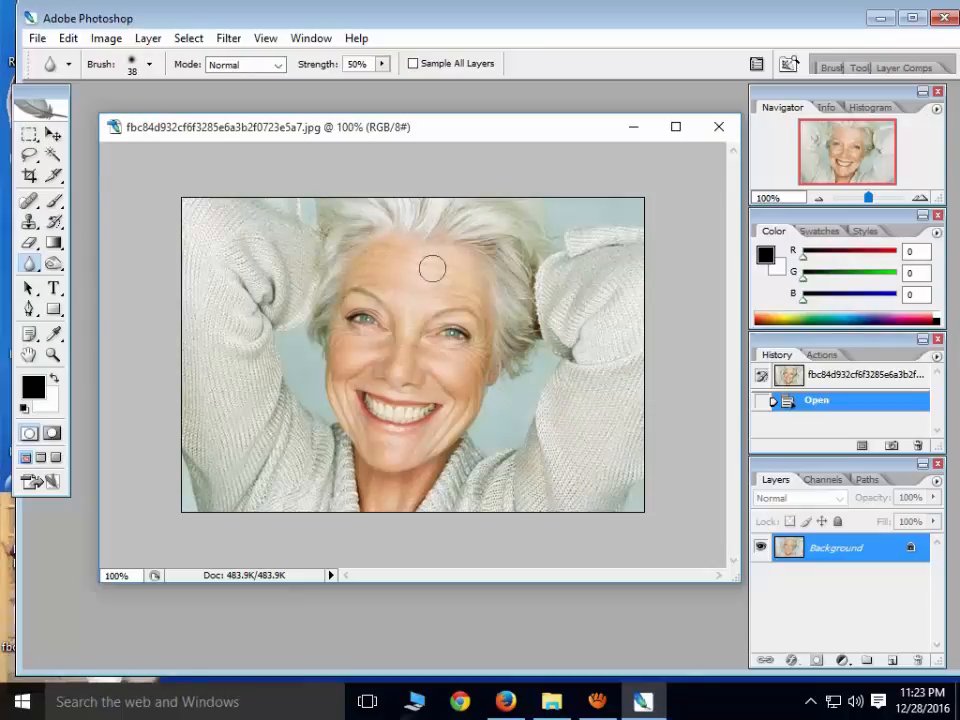
pyautogui.moveTo(432, 268); pyautogui.dragTo(377, 270)
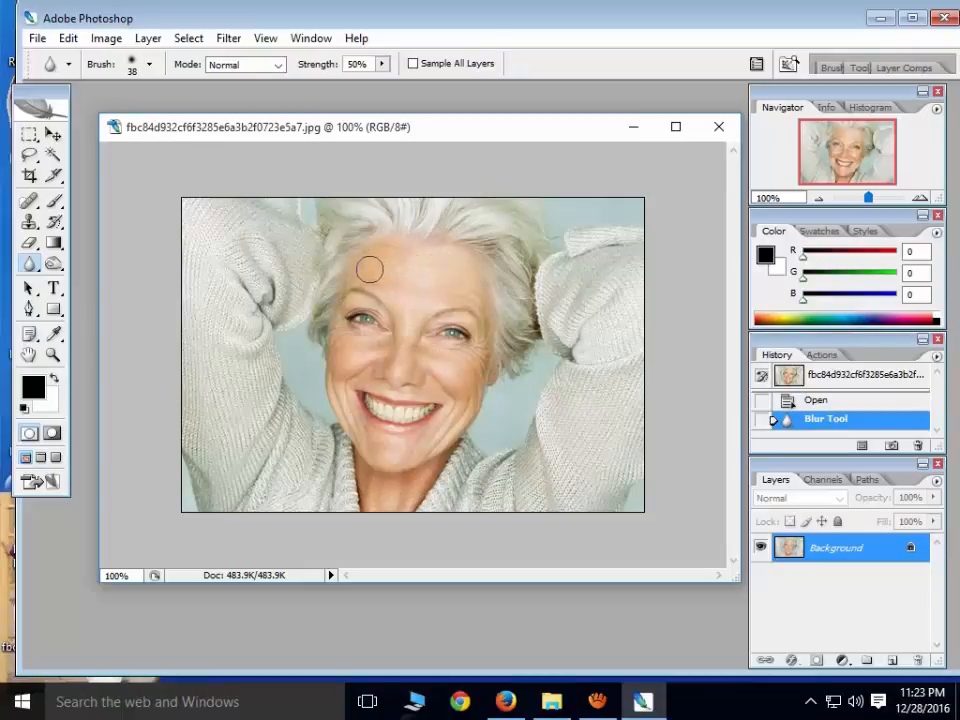
pyautogui.moveTo(427, 274); pyautogui.dragTo(448, 285)
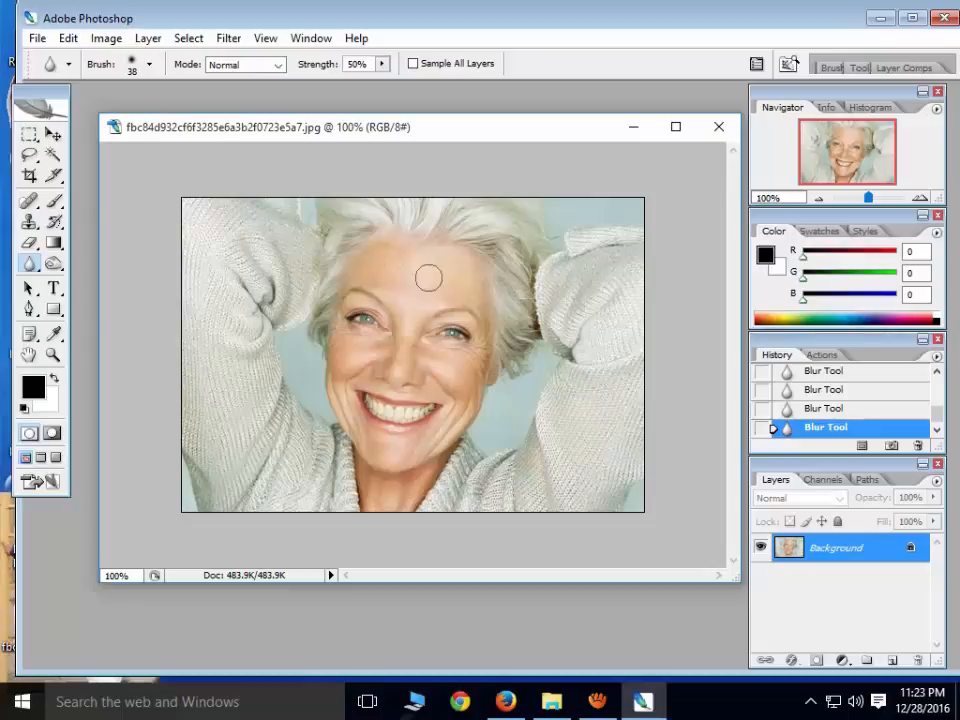
# Set the Blur brush diameter to 42 px and raise its hardness slightly above 0%
pyautogui.press(']')
pyautogui.press(']')
pyautogui.press(']')
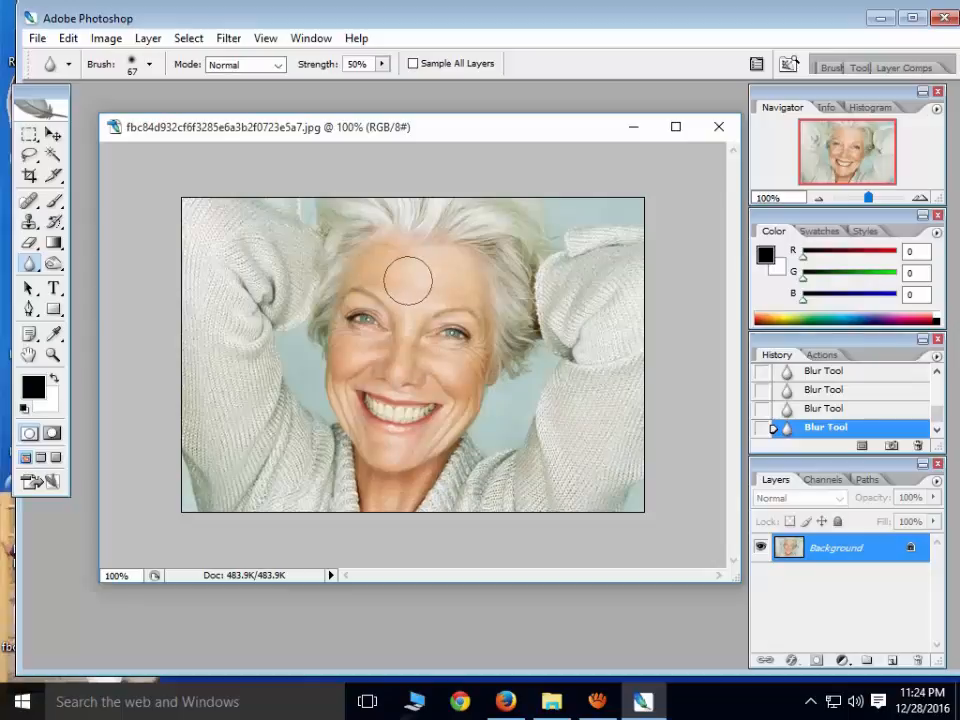
pyautogui.rightClick(407, 281)
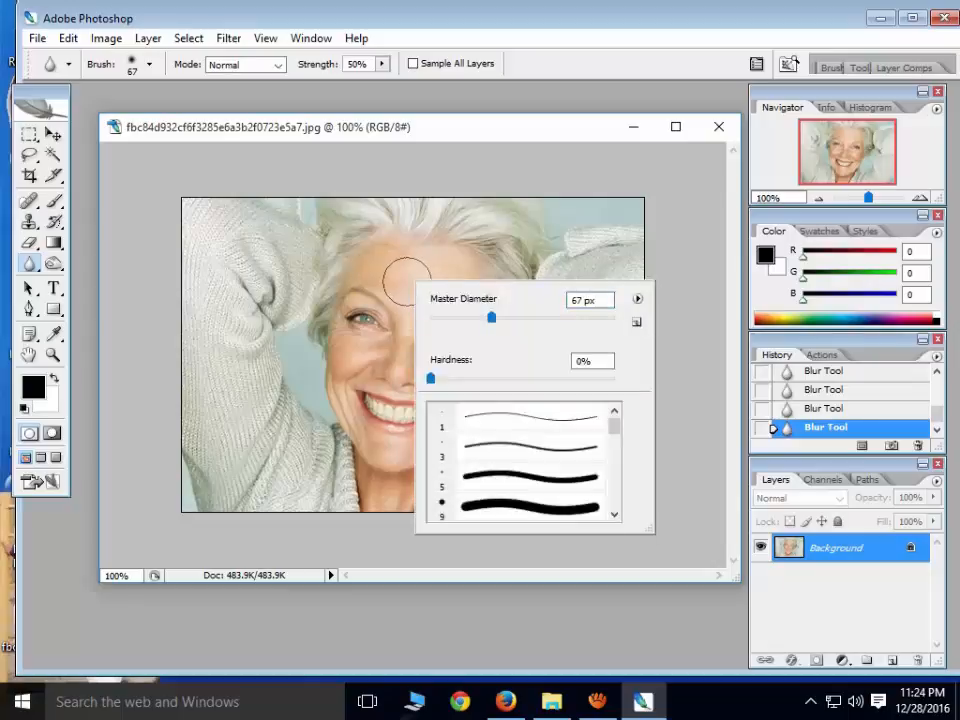
pyautogui.moveTo(493, 325); pyautogui.dragTo(471, 320)
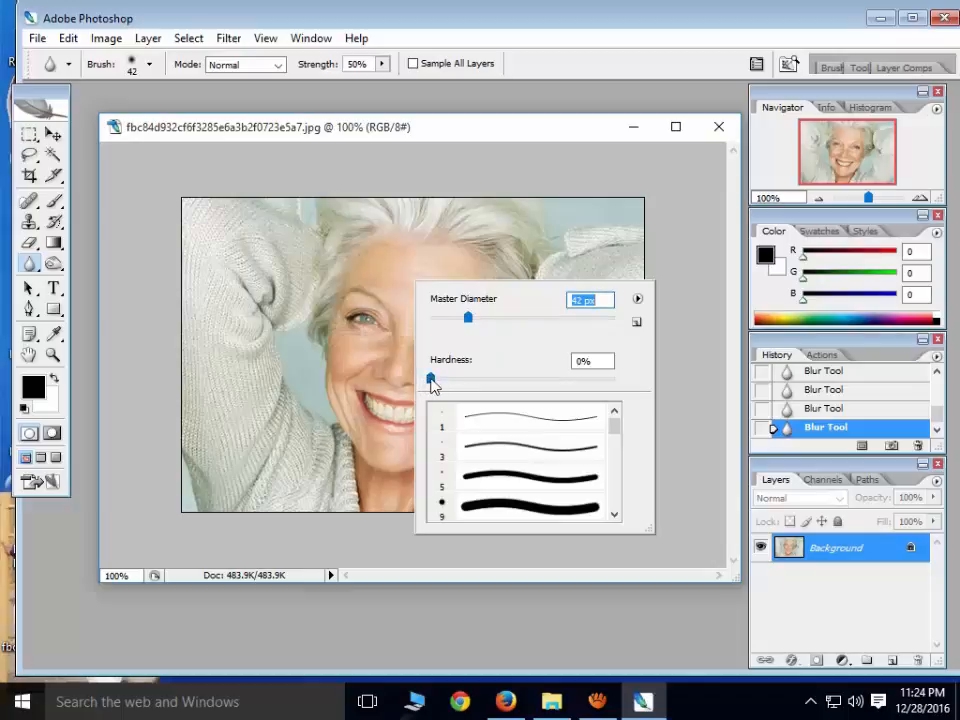
pyautogui.moveTo(431, 382); pyautogui.dragTo(448, 384)
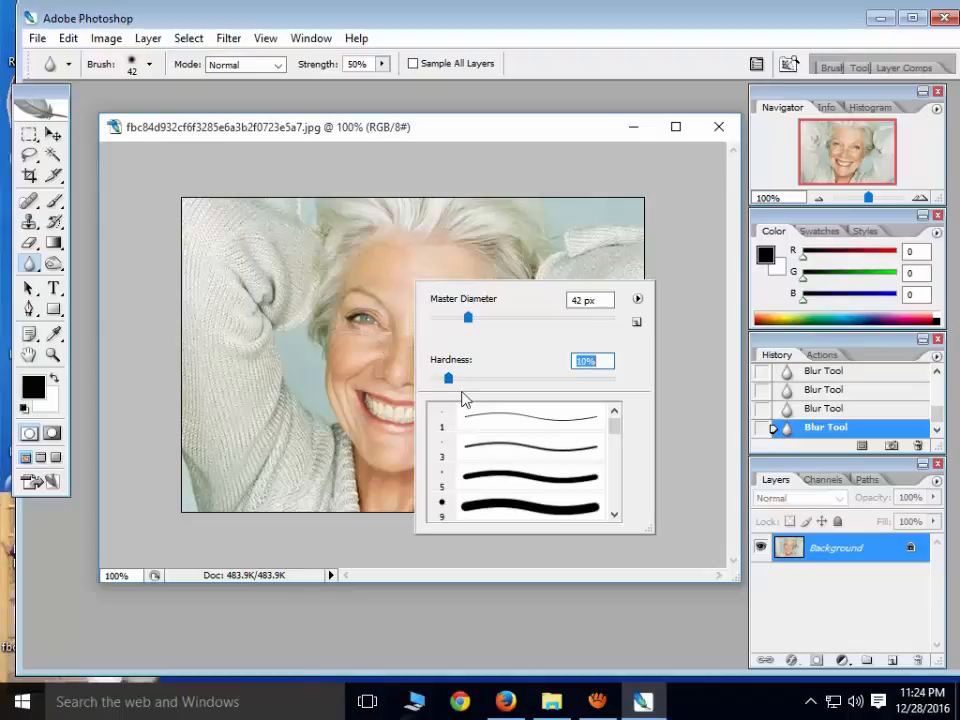
pyautogui.moveTo(450, 380); pyautogui.dragTo(457, 380)
pyautogui.click(450, 133)
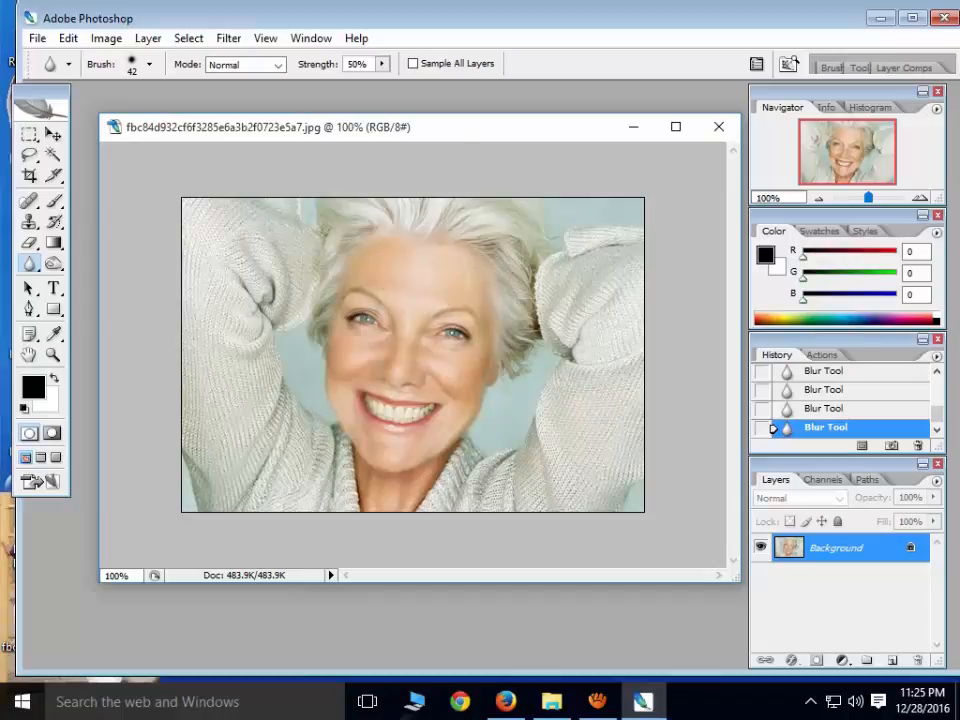
# Enlarge the photo with Fit Screen and return to the Blur tool with a smaller brush
pyautogui.doubleClick(462, 130)
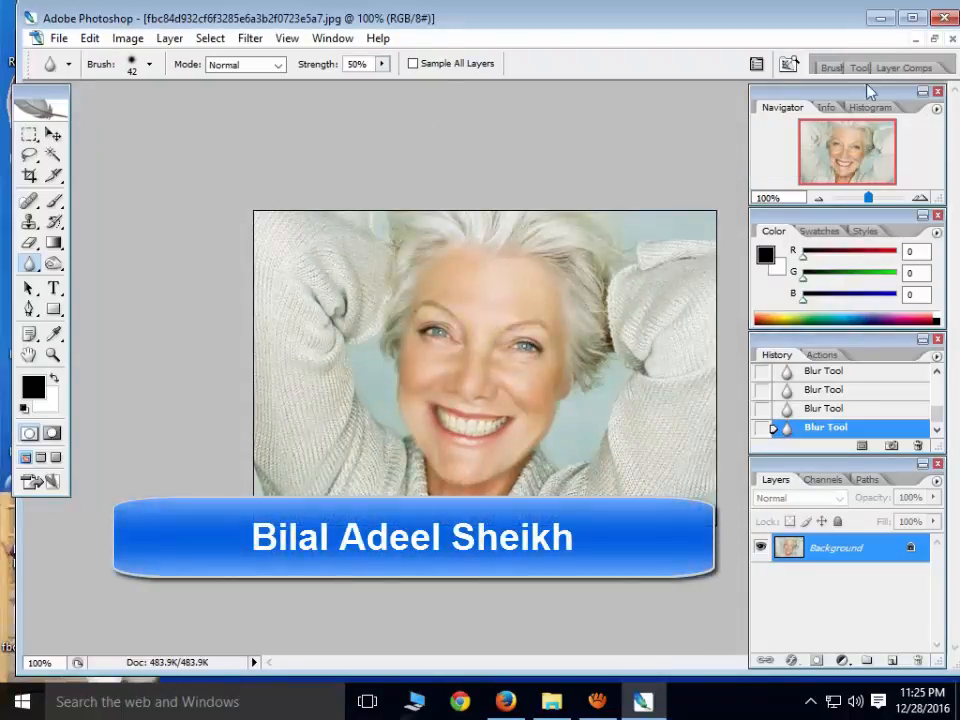
pyautogui.click(933, 38)
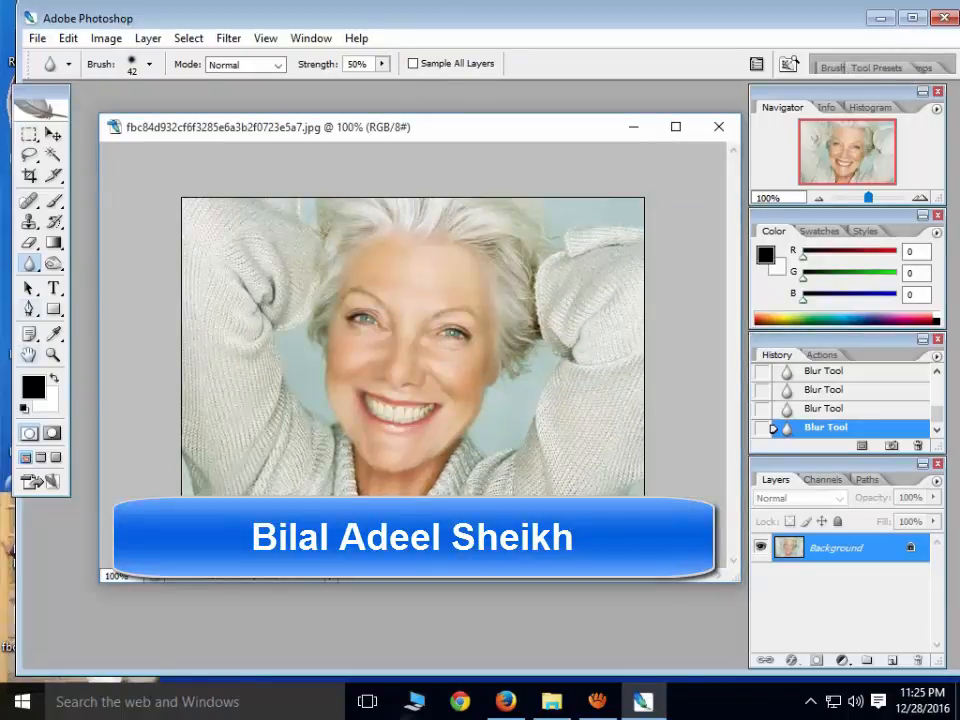
pyautogui.click(53, 356)
pyautogui.click(333, 338)
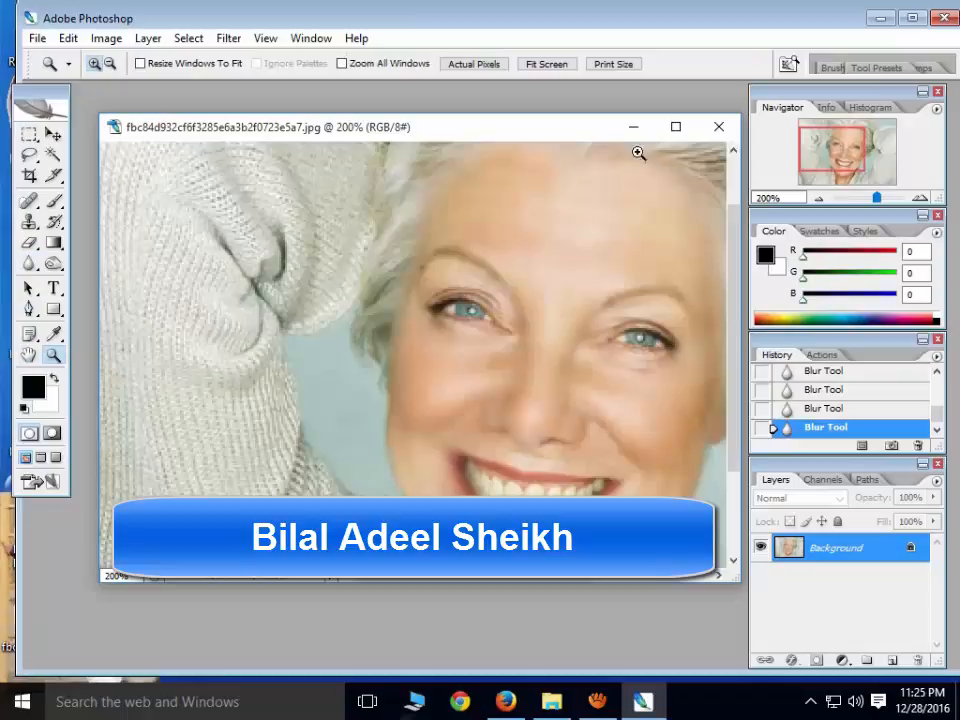
pyautogui.click(558, 64)
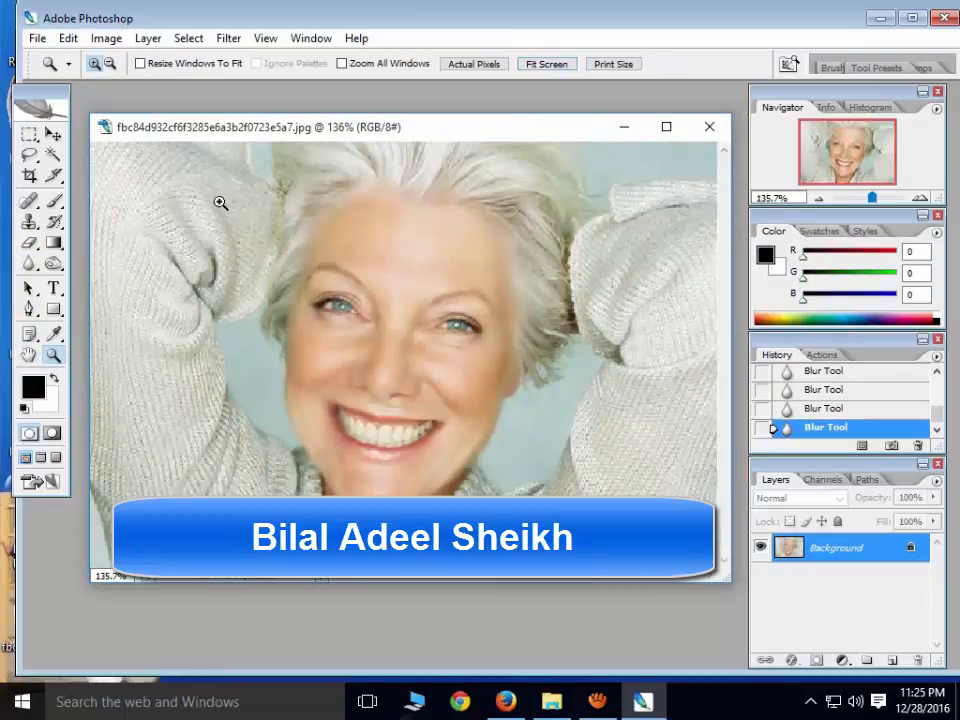
pyautogui.click(29, 263)
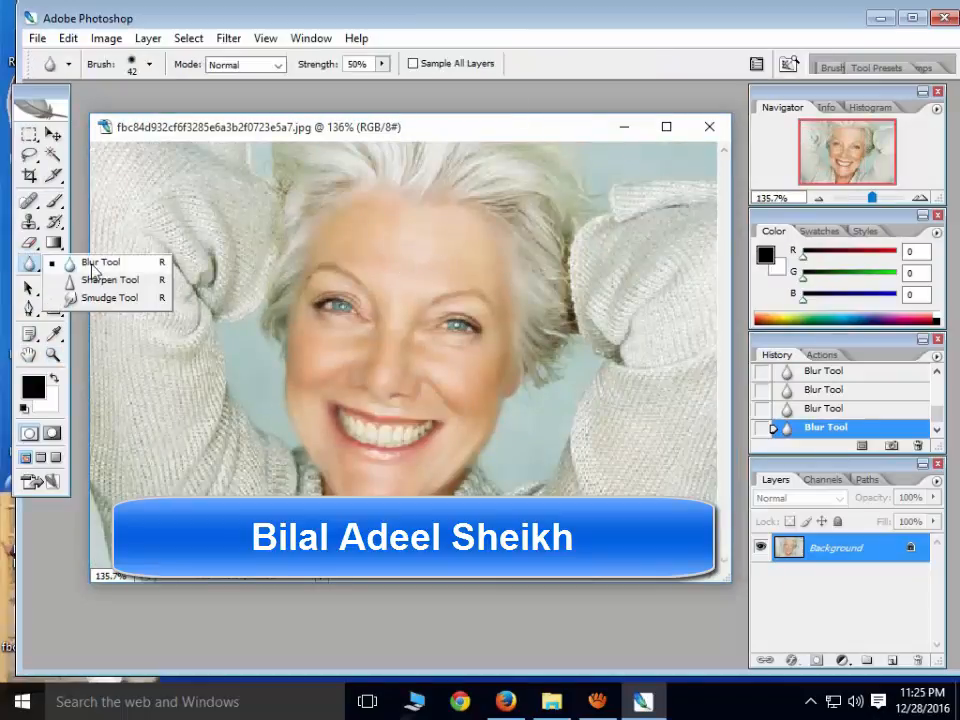
pyautogui.click(100, 259)
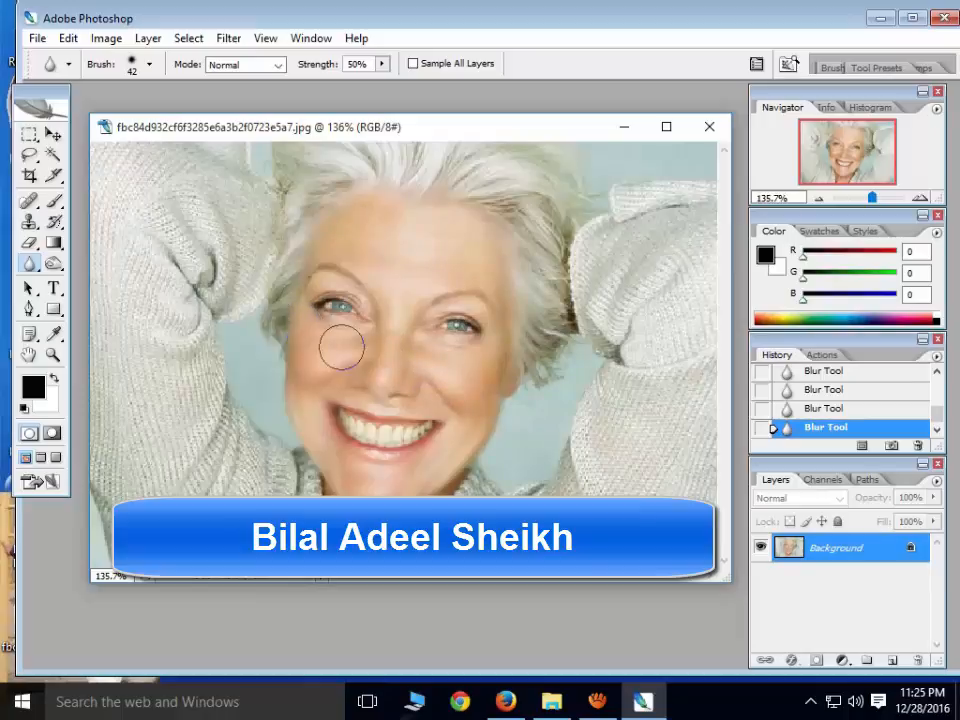
pyautogui.press('[')
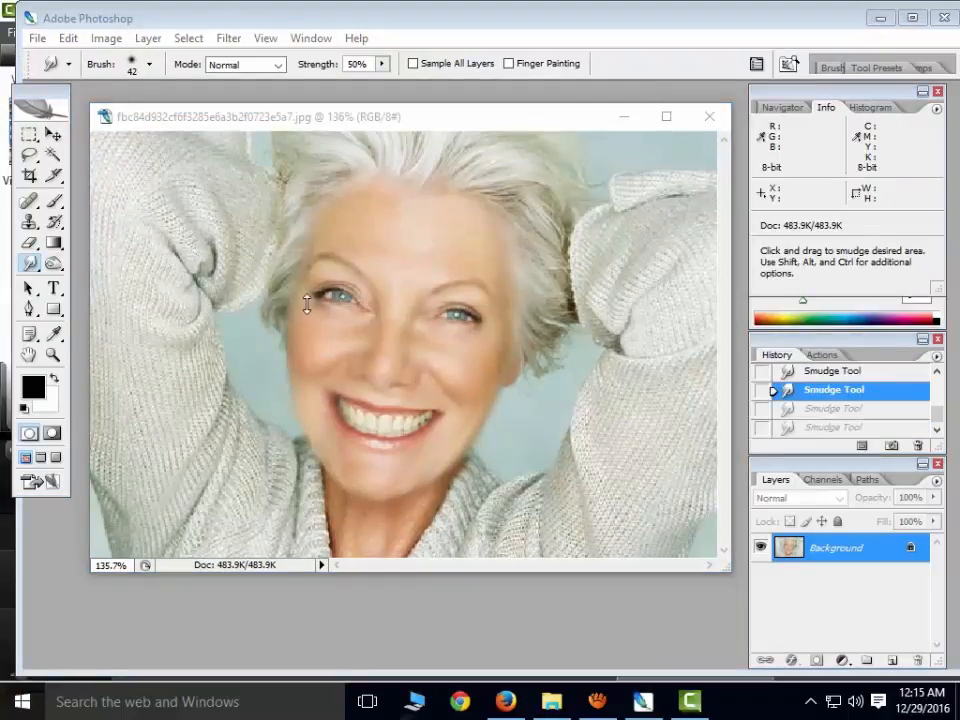
# Sharpen the knitted sleeve and the mouth area using the Sharpen tool with a 70 px brush
pyautogui.rightClick(36, 267)
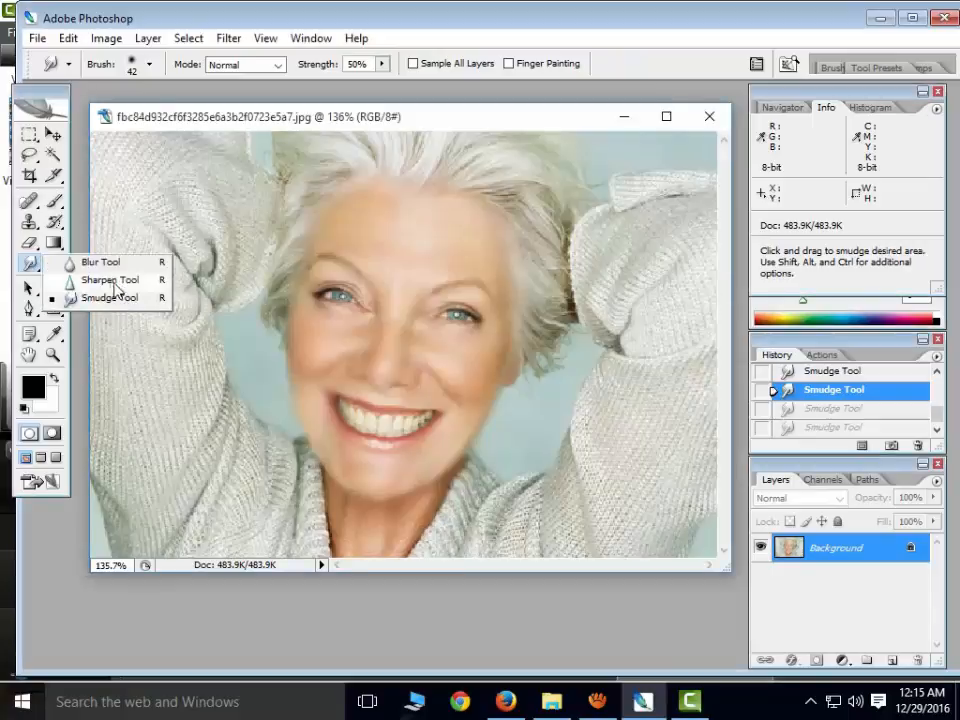
pyautogui.click(127, 287)
pyautogui.moveTo(200, 280)
pyautogui.mouseDown()
pyautogui.moveTo(258, 296)
pyautogui.moveTo(190, 292)
pyautogui.moveTo(232, 276)
pyautogui.moveTo(199, 317)
pyautogui.moveTo(210, 322)
pyautogui.mouseUp()
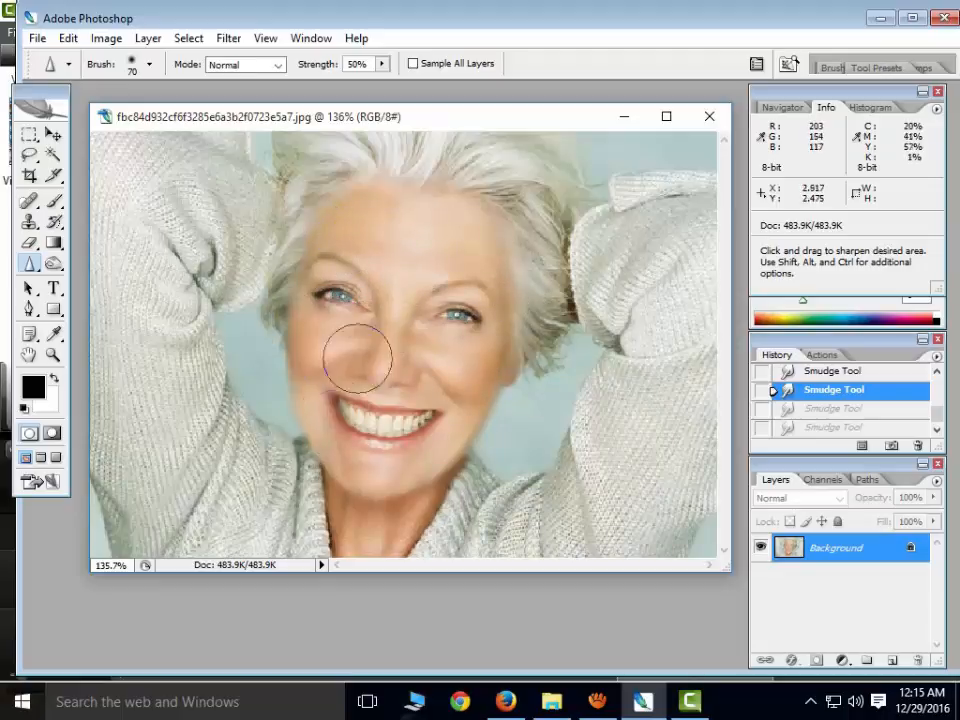
pyautogui.moveTo(452, 411)
pyautogui.mouseDown()
pyautogui.moveTo(355, 451)
pyautogui.moveTo(315, 422)
pyautogui.mouseUp()
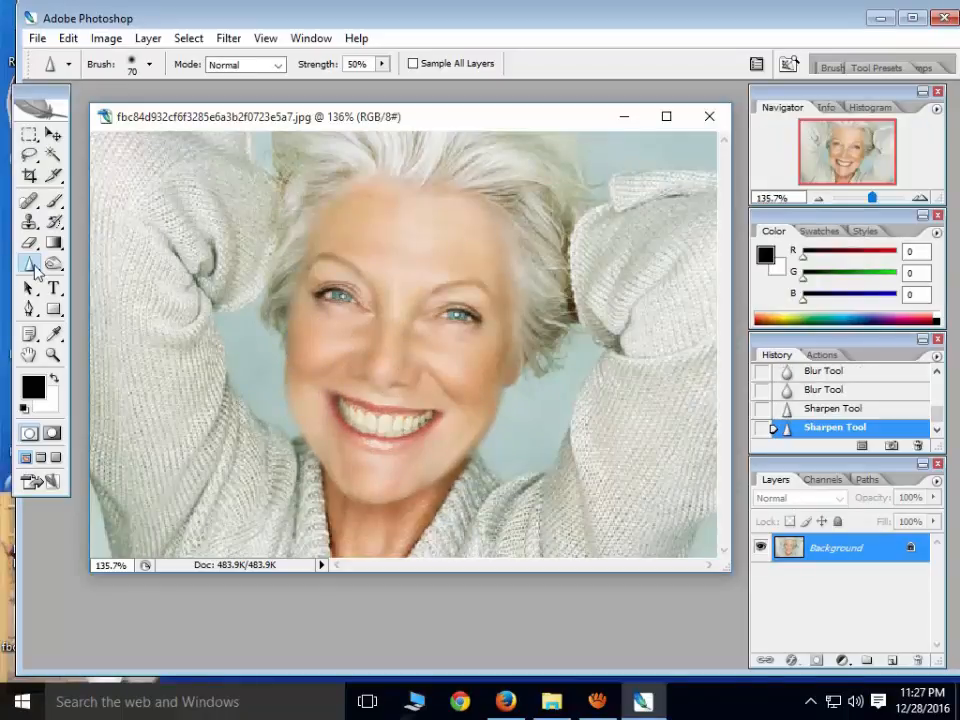
# Switch to the Smudge tool and set its brush diameter to 42 px
pyautogui.rightClick(33, 266)
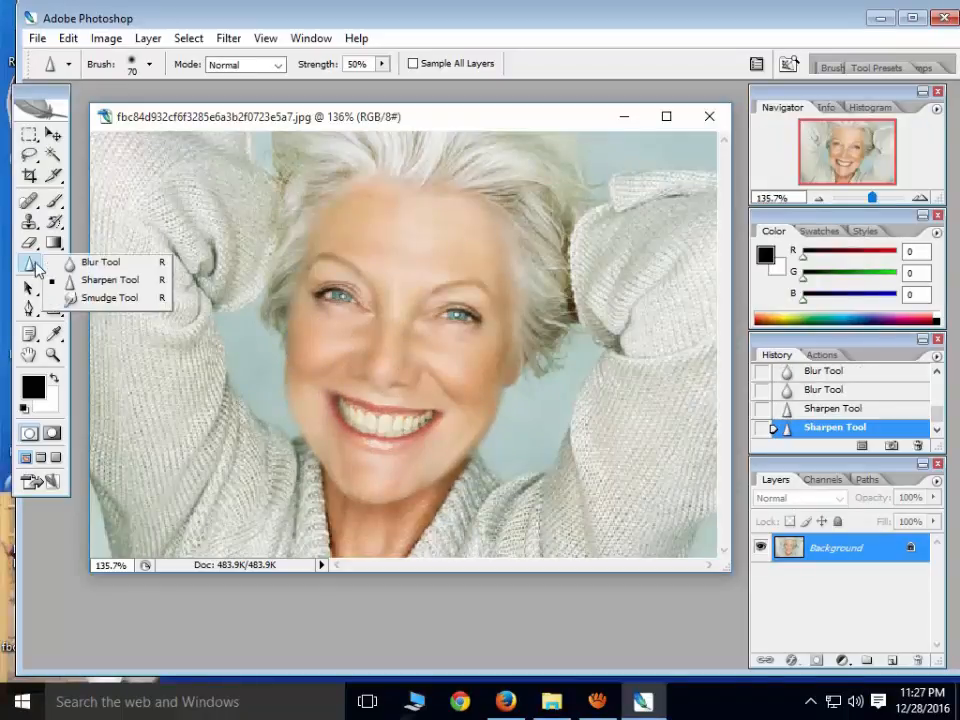
pyautogui.click(88, 298)
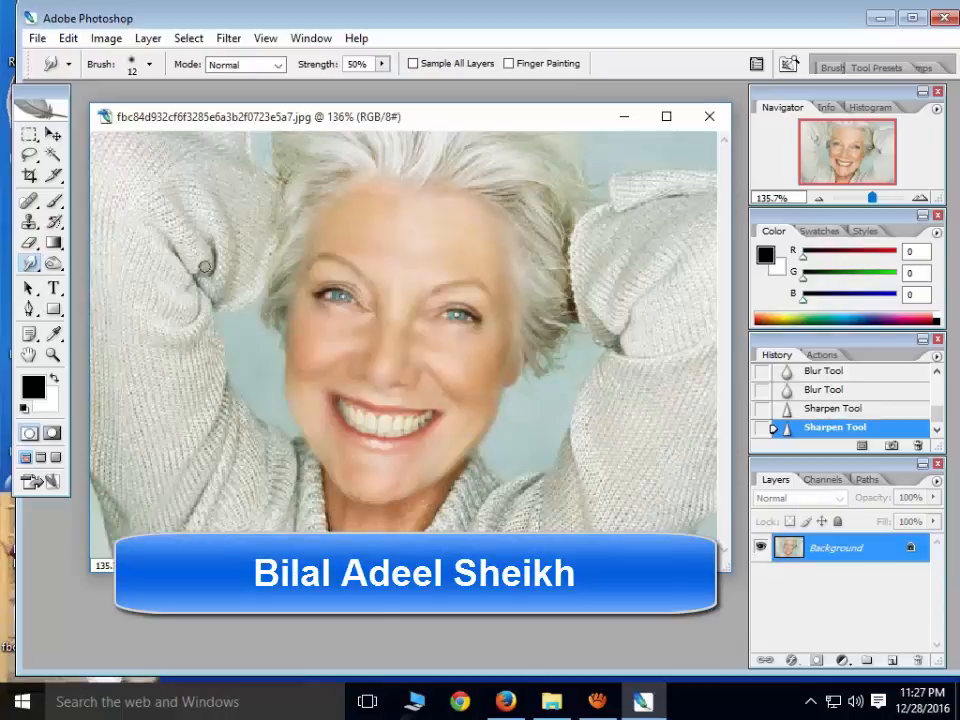
pyautogui.rightClick(322, 377)
pyautogui.click(346, 120)
pyautogui.rightClick(281, 378)
pyautogui.moveTo(326, 419); pyautogui.dragTo(338, 420)
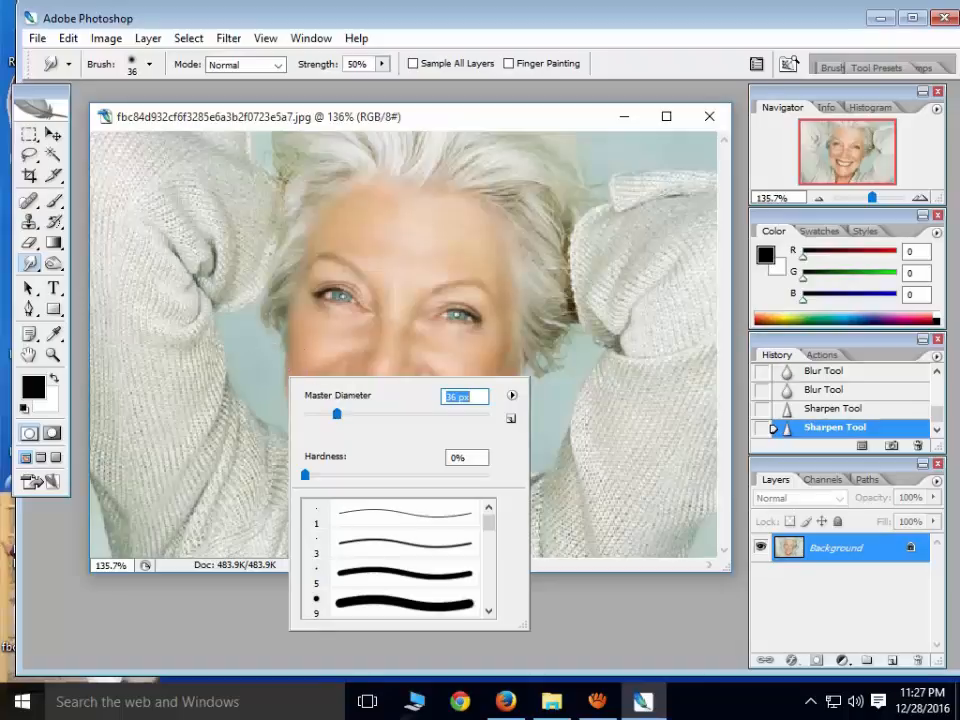
pyautogui.moveTo(338, 418)
pyautogui.mouseDown()
pyautogui.moveTo(354, 419)
pyautogui.moveTo(343, 417)
pyautogui.mouseUp()
pyautogui.click(376, 120)
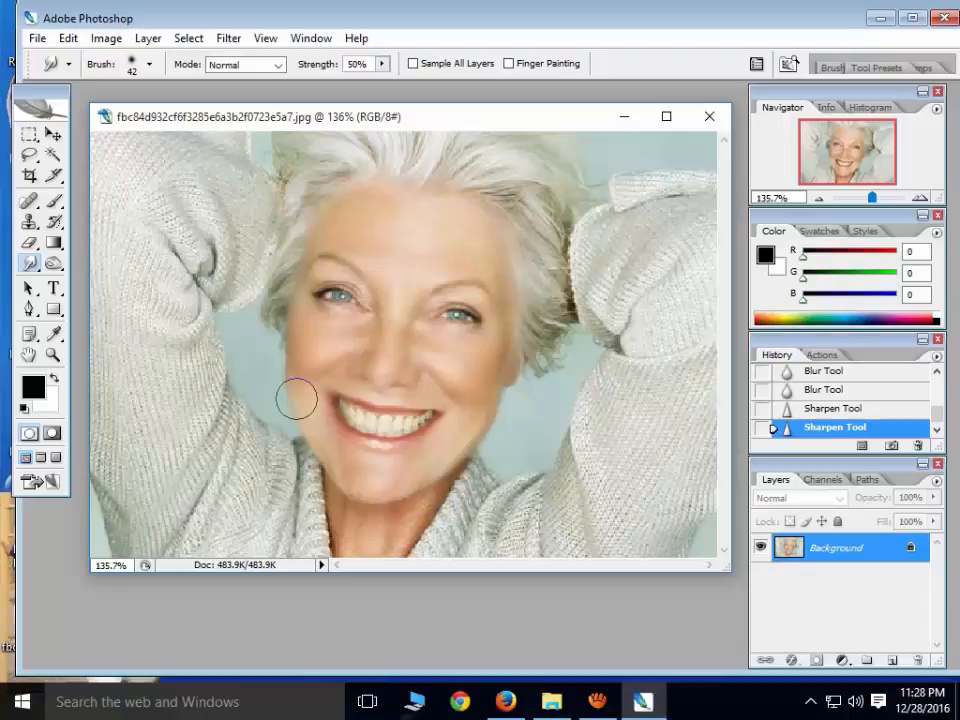
# Smudge the outer edges of both cheeks to smooth the face outline, and undo the last two smudge strokes
pyautogui.moveTo(297, 399)
pyautogui.mouseDown()
pyautogui.moveTo(297, 434)
pyautogui.moveTo(310, 430)
pyautogui.mouseUp()
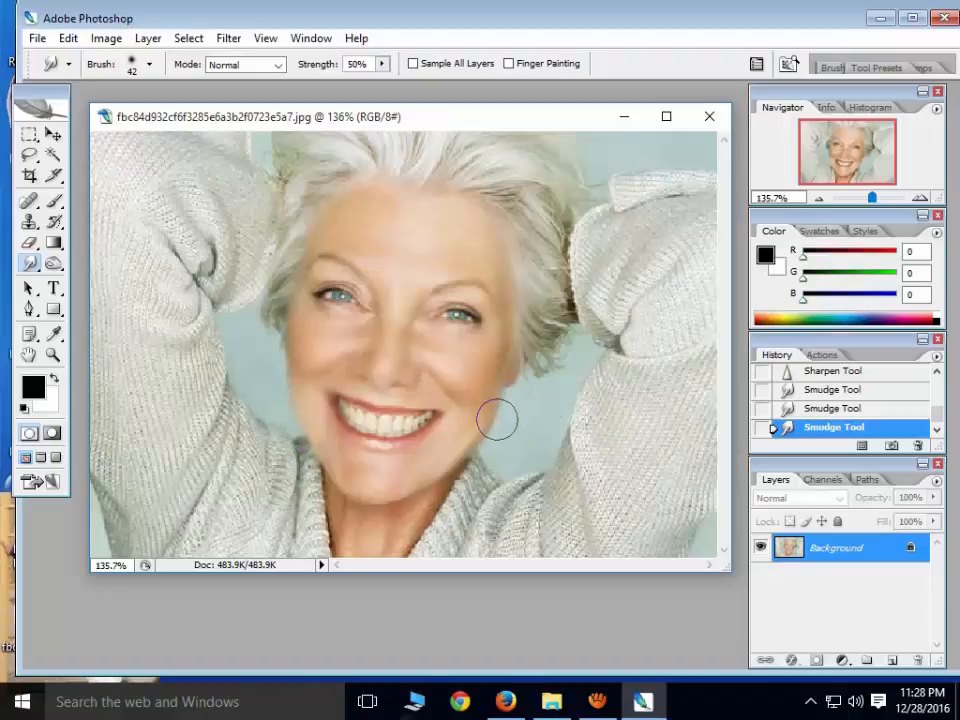
pyautogui.moveTo(490, 407); pyautogui.dragTo(494, 422)
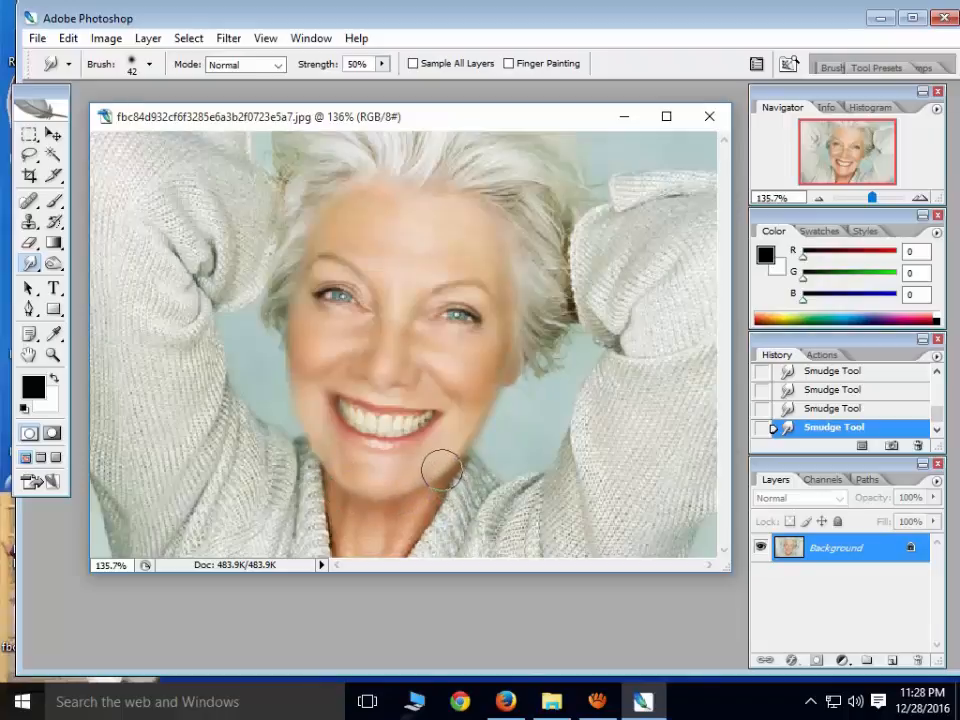
pyautogui.hotkey('ctrl', 'alt', 'z')
pyautogui.hotkey('ctrl', 'alt', 'z')
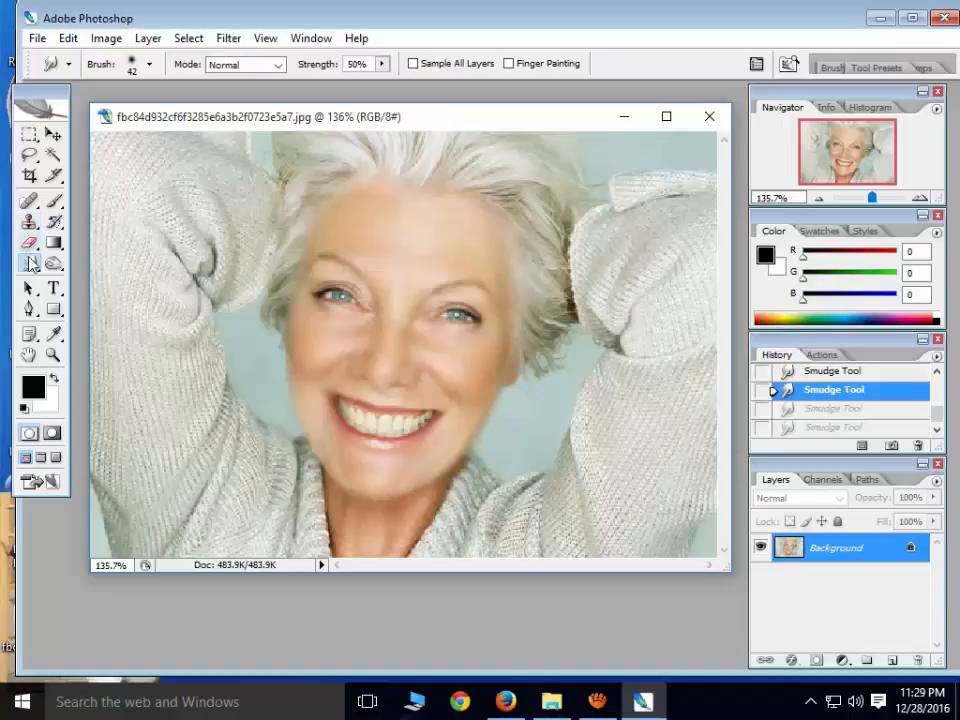